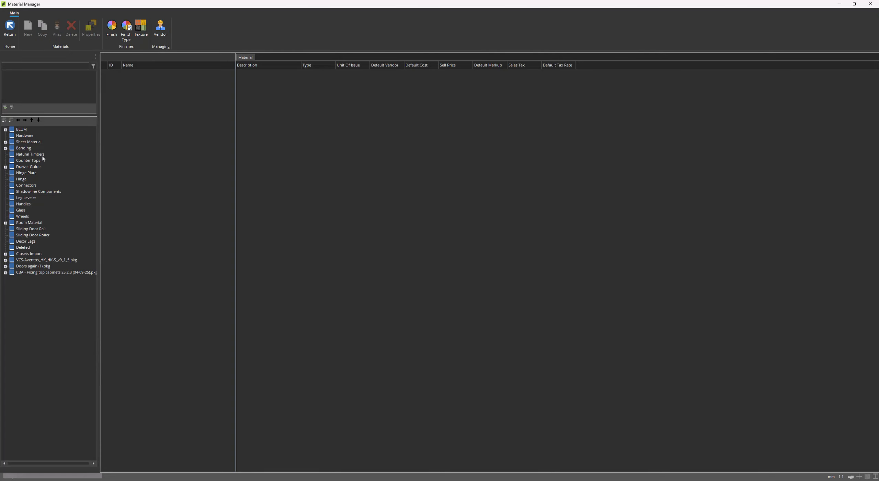
# Create a new Composite material named "40mm Oak Comp" in the Sheet Material category
pyautogui.click(33, 143)
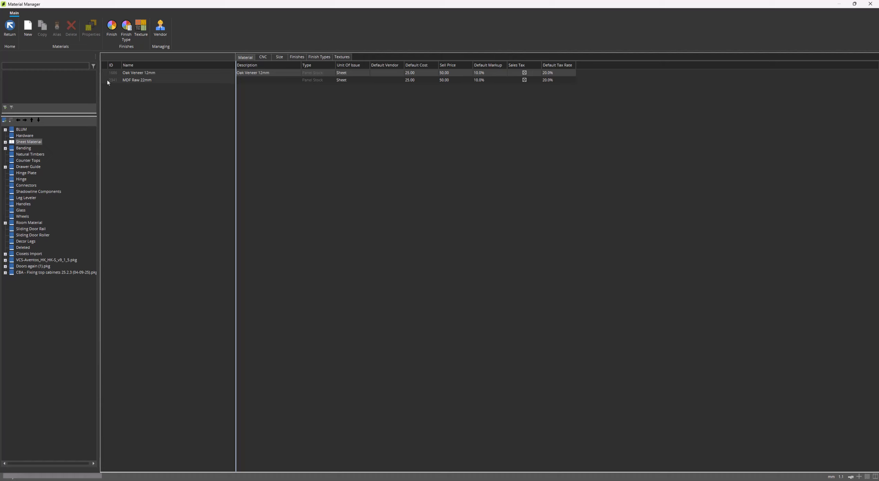
pyautogui.click(109, 80)
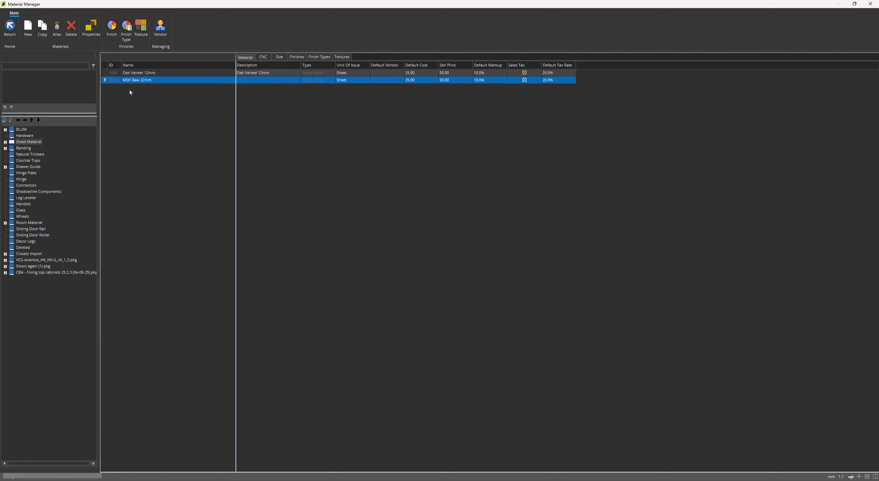
pyautogui.click(115, 74)
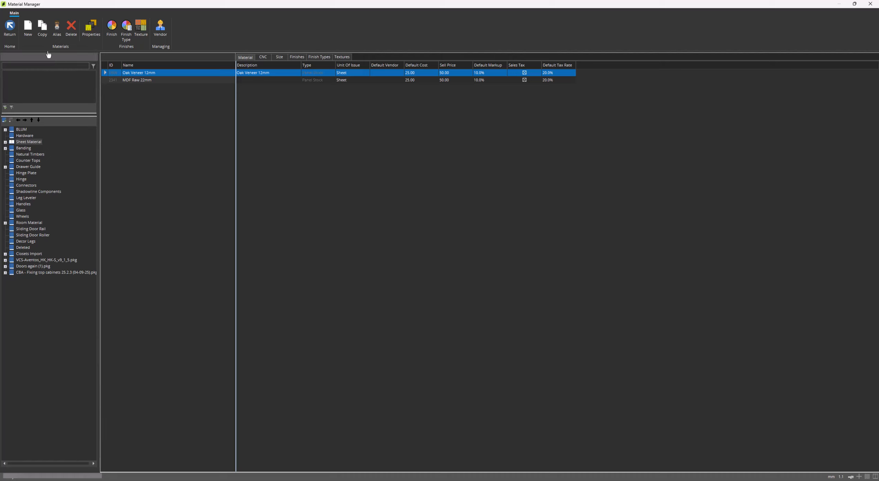
pyautogui.click(28, 28)
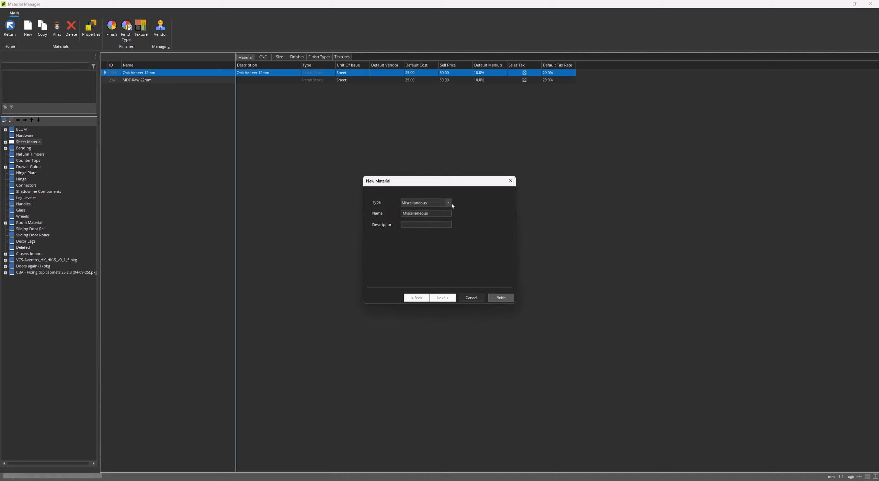
pyautogui.click(449, 203)
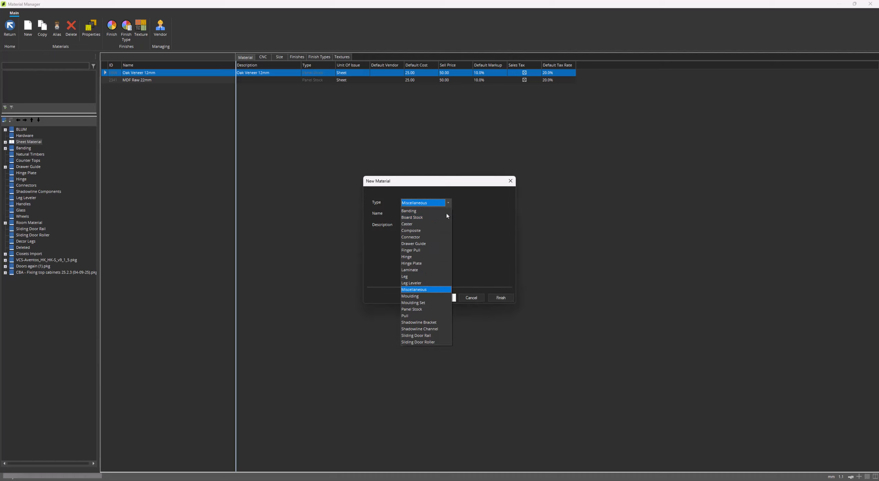
pyautogui.click(440, 231)
pyautogui.moveTo(429, 212); pyautogui.dragTo(381, 213)
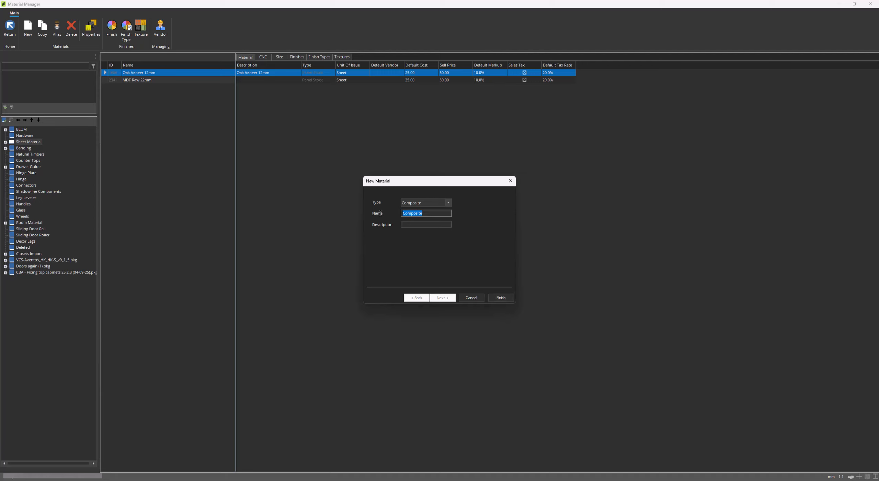
pyautogui.write('40mm Oak Comp')
pyautogui.click(500, 298)
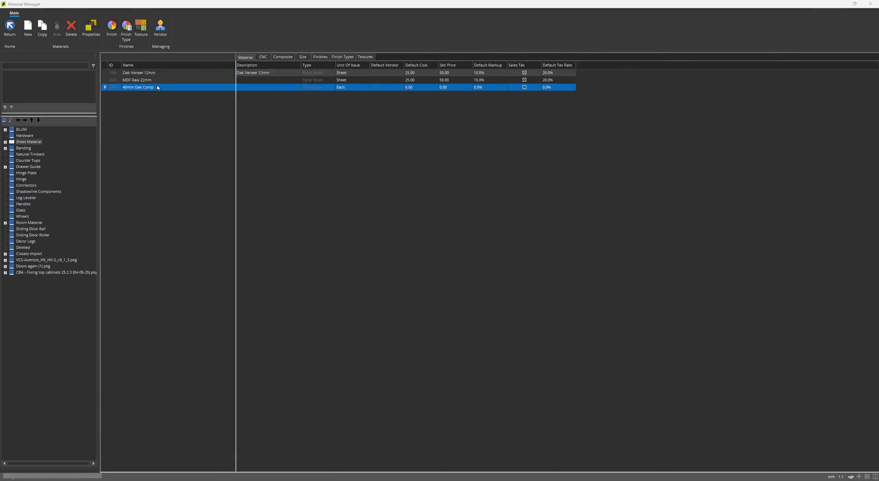
# Open the composite layers of 40mm Oak Comp, filter the stock by "oak", and add Oak Veneer 12mm twice
pyautogui.rightClick(157, 88)
pyautogui.click(174, 95)
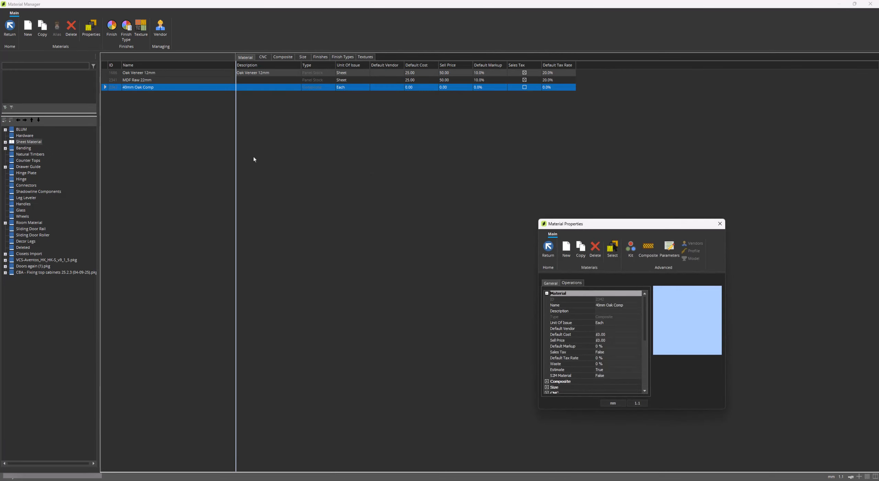
pyautogui.click(644, 251)
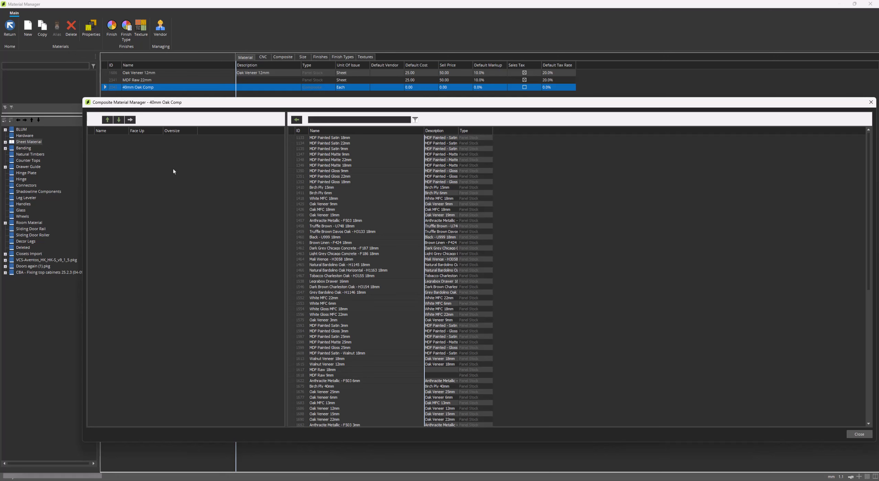
pyautogui.click(321, 118)
pyautogui.write('oak')
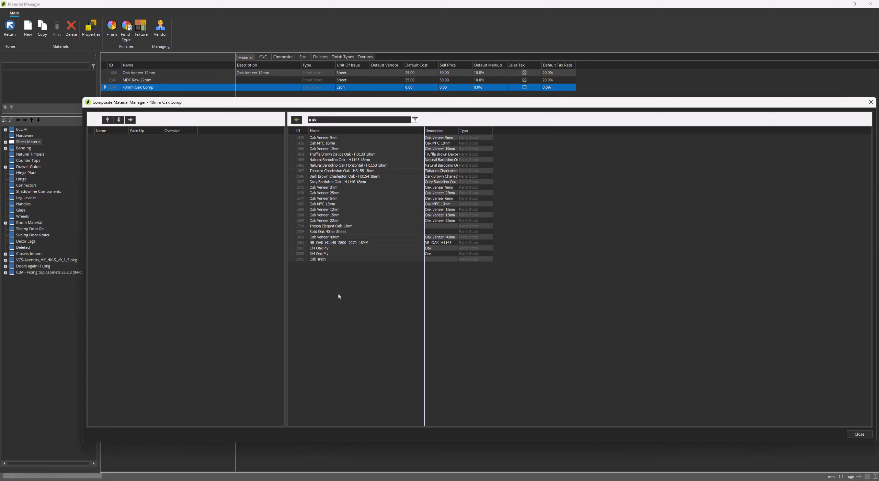
pyautogui.click(296, 209)
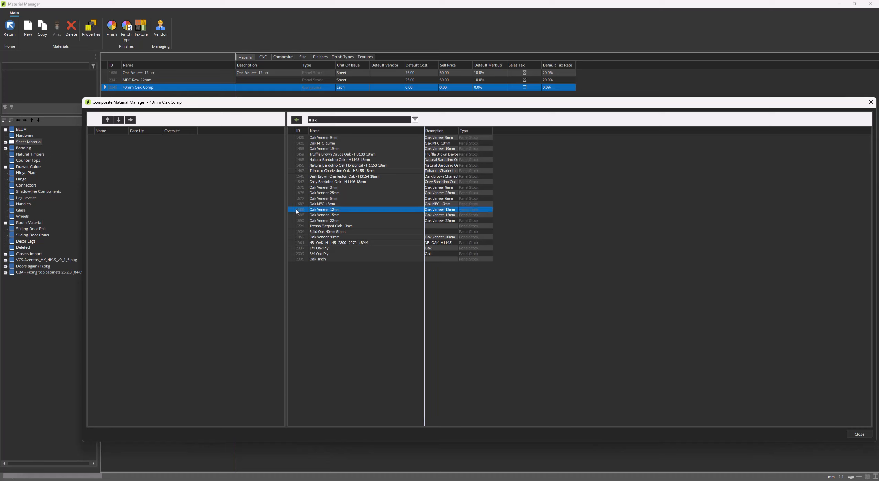
pyautogui.click(296, 119)
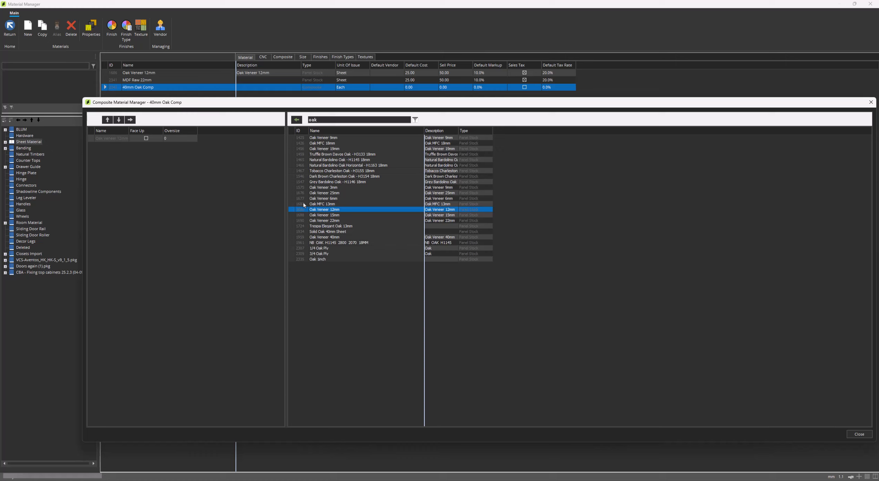
pyautogui.click(296, 121)
# Filter the available stock by "mdf" and add MDF Raw 22mm as a layer of the composite
pyautogui.moveTo(317, 120); pyautogui.dragTo(292, 120)
pyautogui.write('mdf')
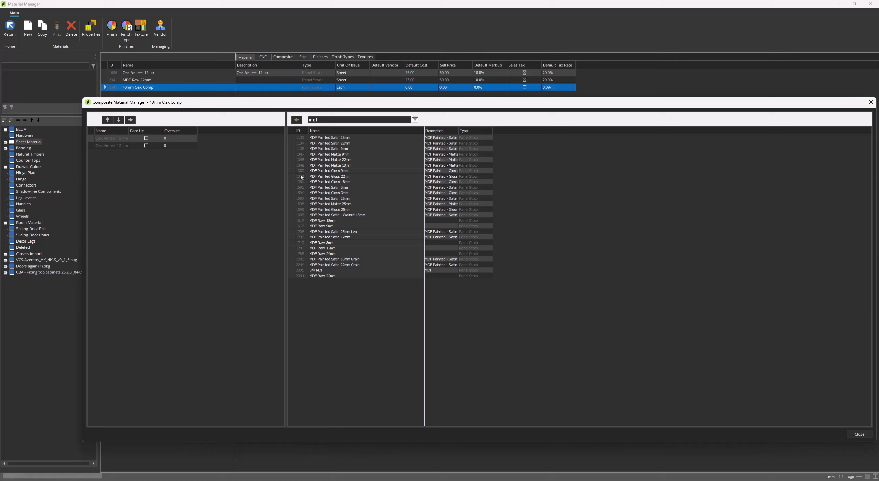
pyautogui.click(297, 277)
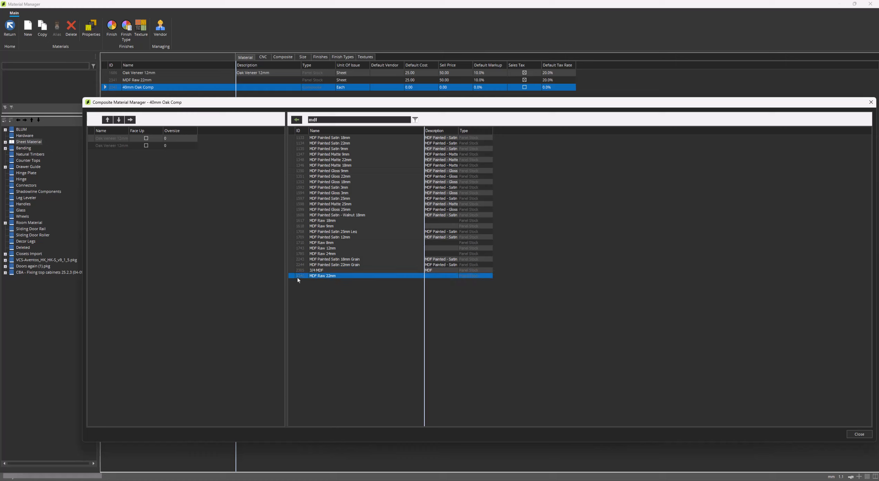
pyautogui.moveTo(300, 276); pyautogui.dragTo(145, 181)
pyautogui.click(297, 120)
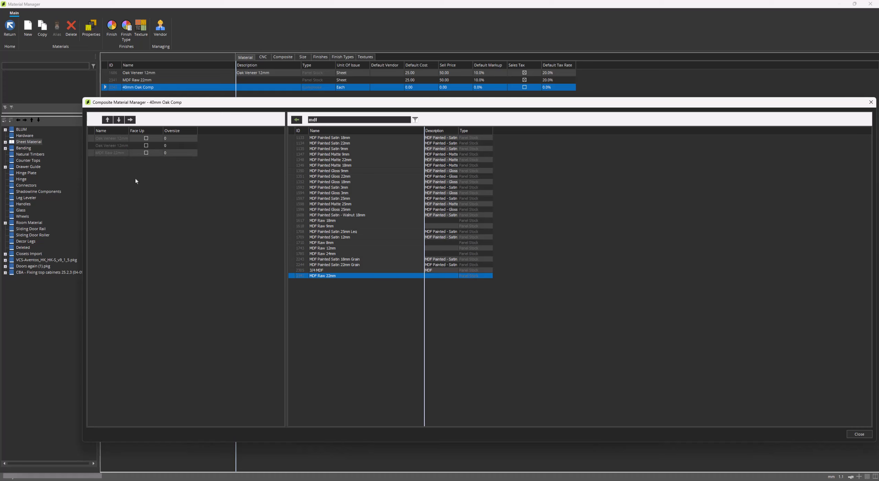
# Move the MDF Raw 22mm layer up so it sits between the two Oak Veneer 12mm layers
pyautogui.click(123, 146)
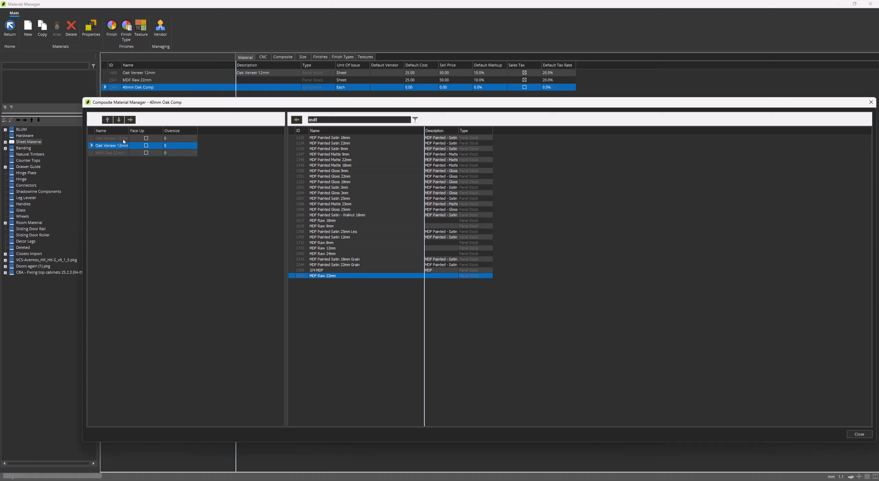
pyautogui.click(122, 139)
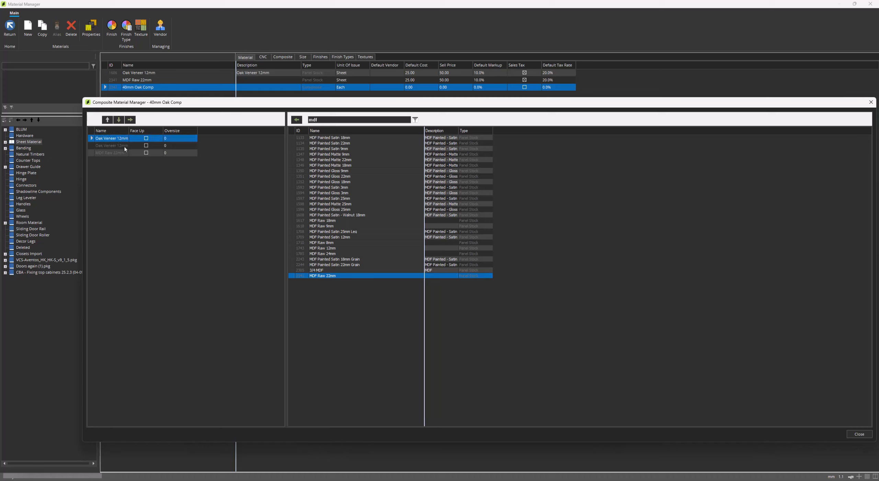
pyautogui.click(124, 147)
pyautogui.click(125, 154)
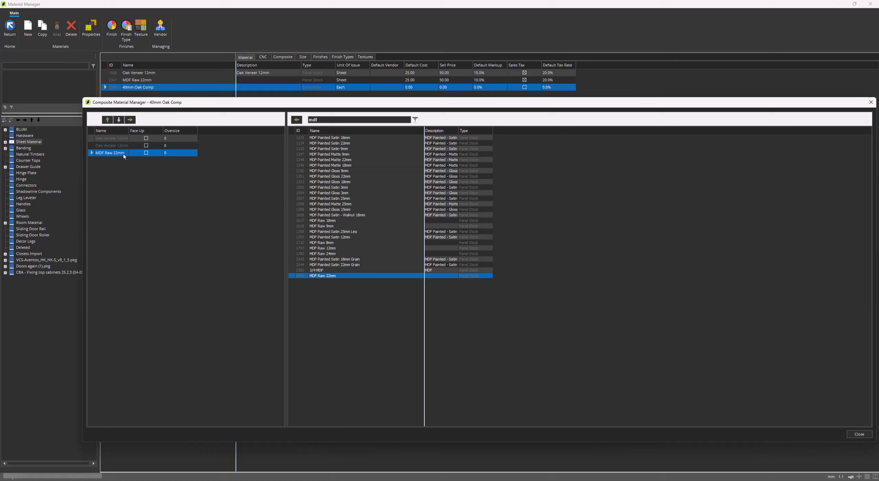
pyautogui.click(107, 119)
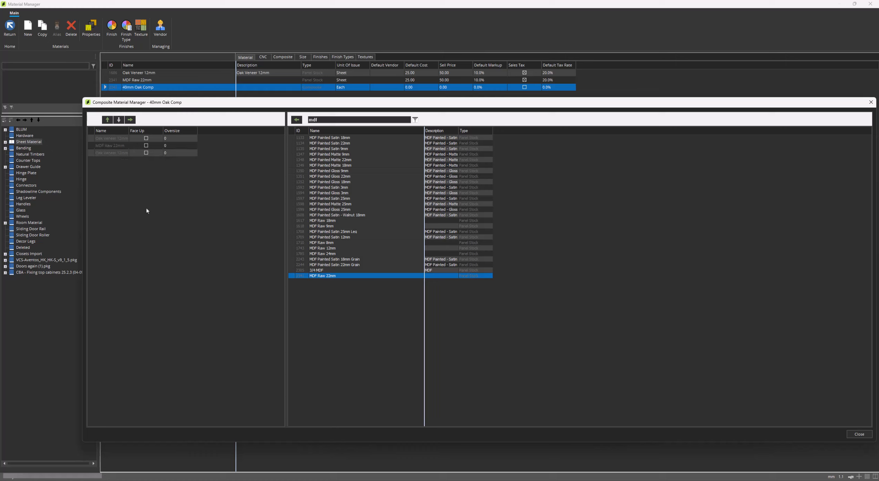
# Turn on Face Up for the first Oak Veneer 12mm layer and review the layers' Oversize fields before closing the layer editor
pyautogui.click(91, 140)
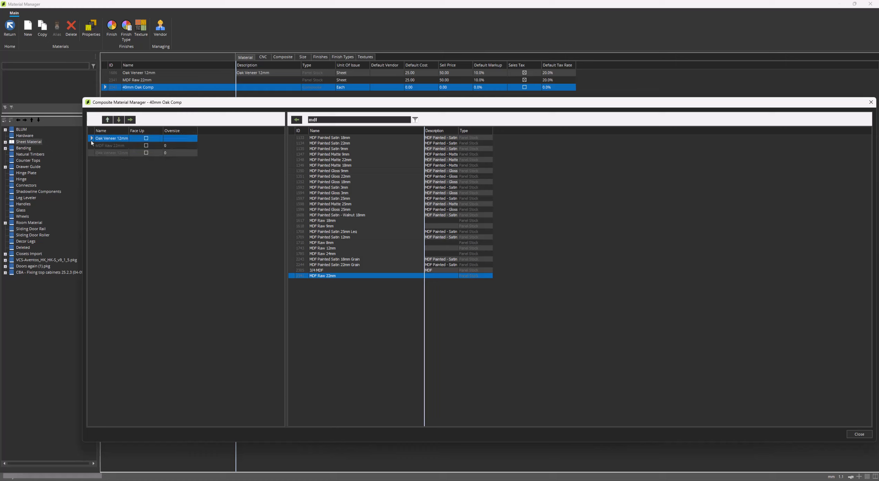
pyautogui.click(91, 153)
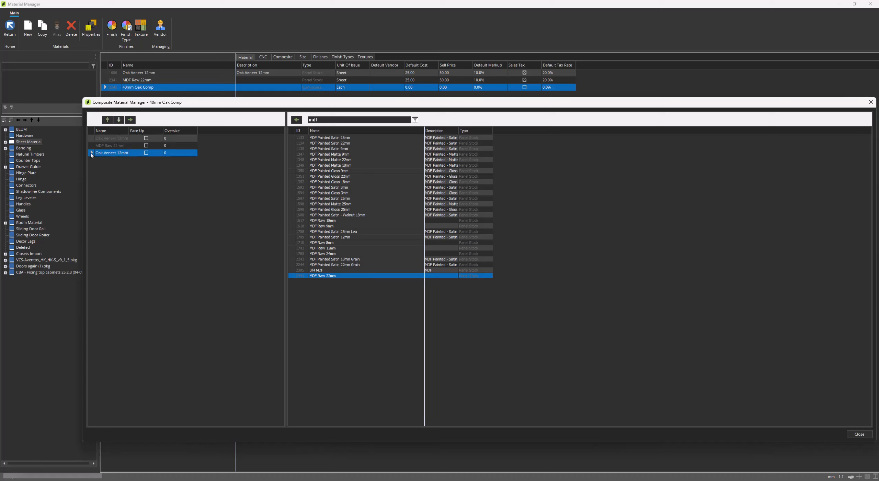
pyautogui.click(92, 146)
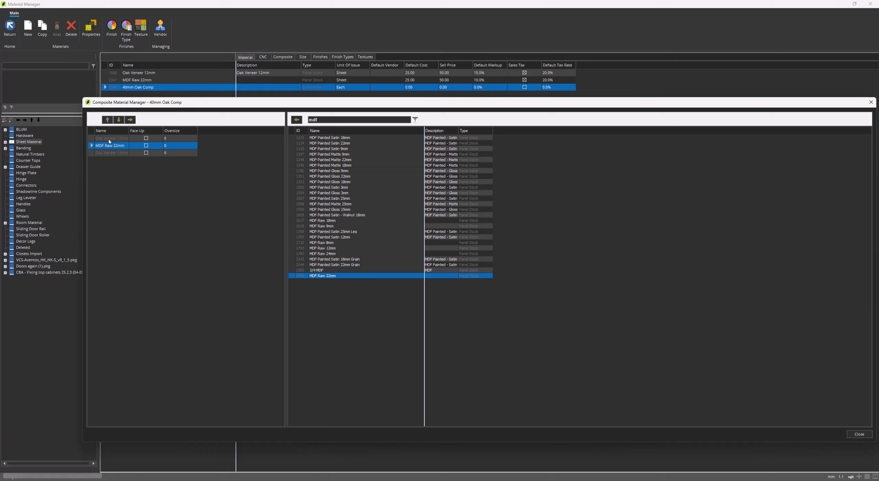
pyautogui.click(96, 139)
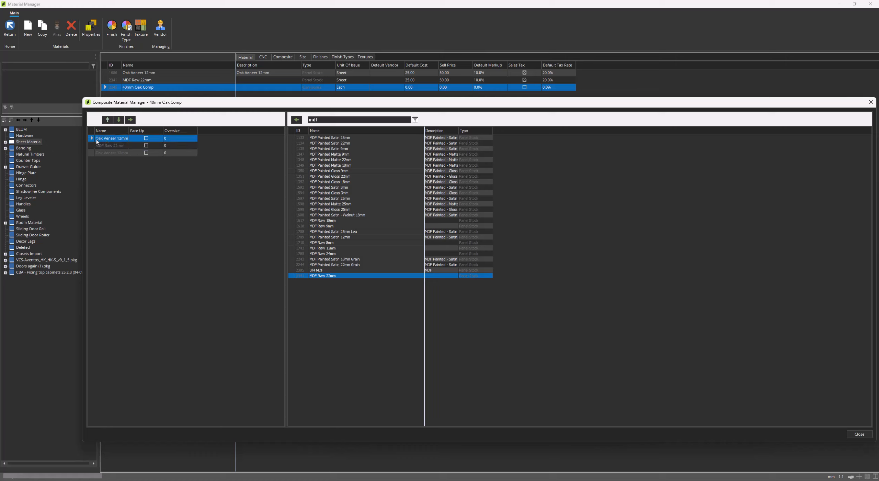
pyautogui.click(146, 139)
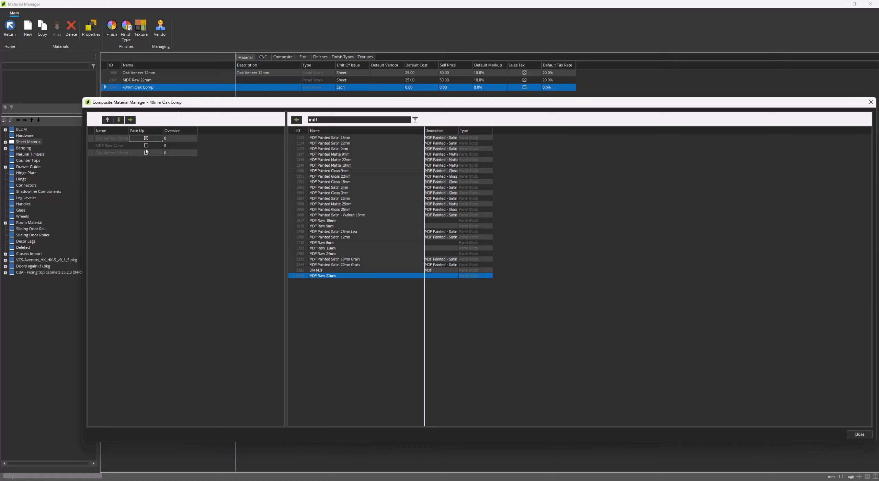
pyautogui.click(176, 138)
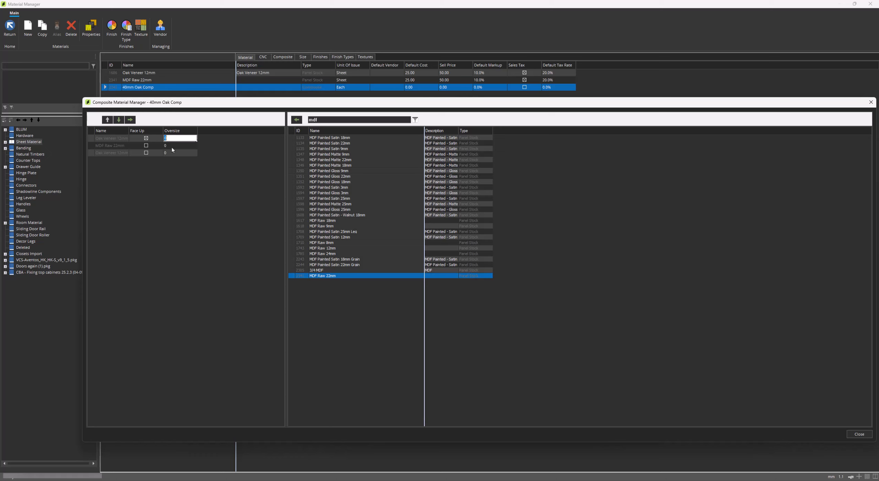
pyautogui.click(174, 146)
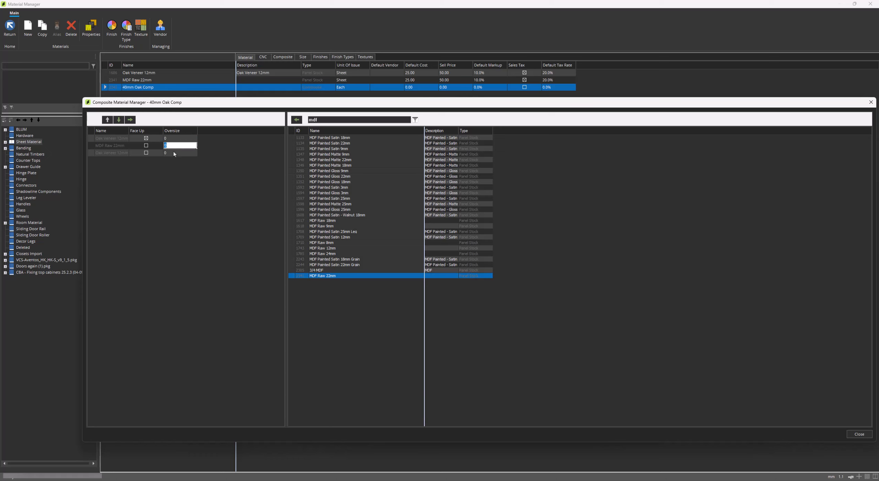
pyautogui.click(872, 102)
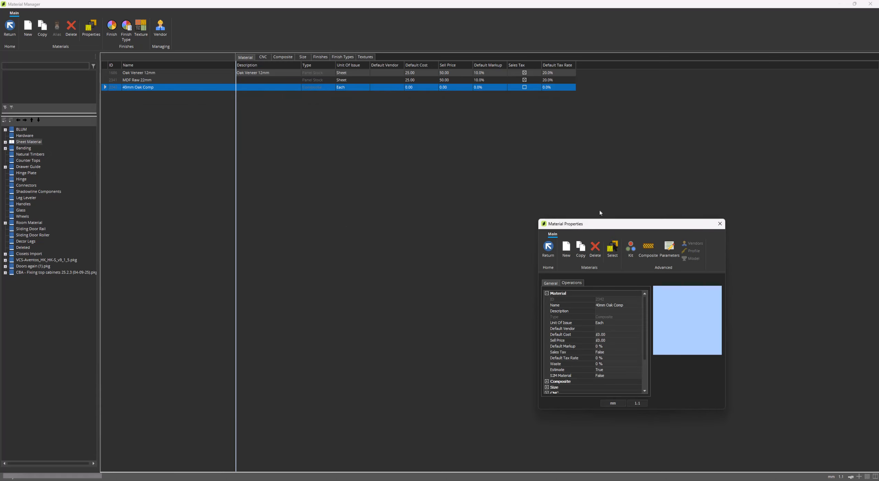
# Show the Composite properties of 40mm Oak Comp and open its Pre-Assembled setting
pyautogui.moveTo(598, 224); pyautogui.dragTo(326, 125)
pyautogui.scroll(-1, 328, 255)
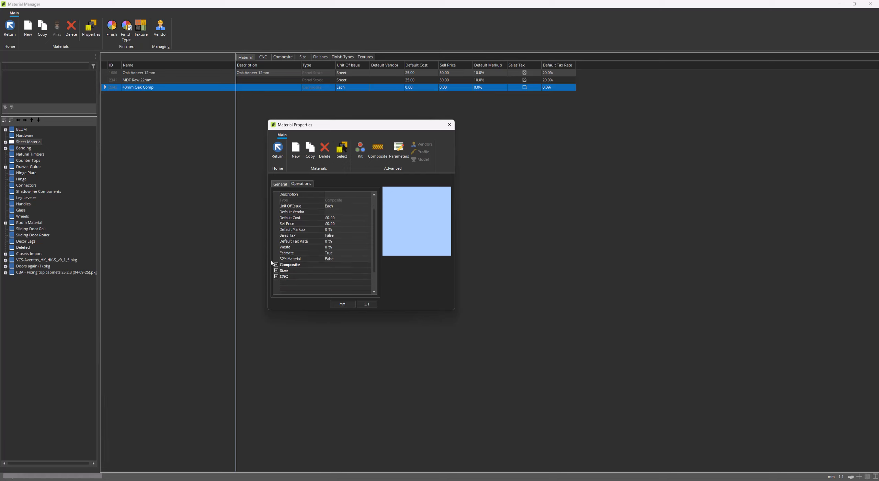
pyautogui.click(276, 264)
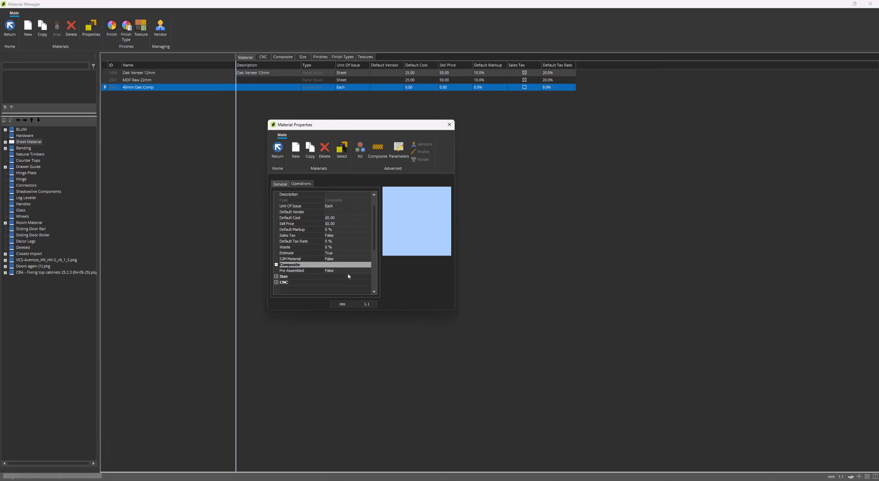
pyautogui.click(345, 271)
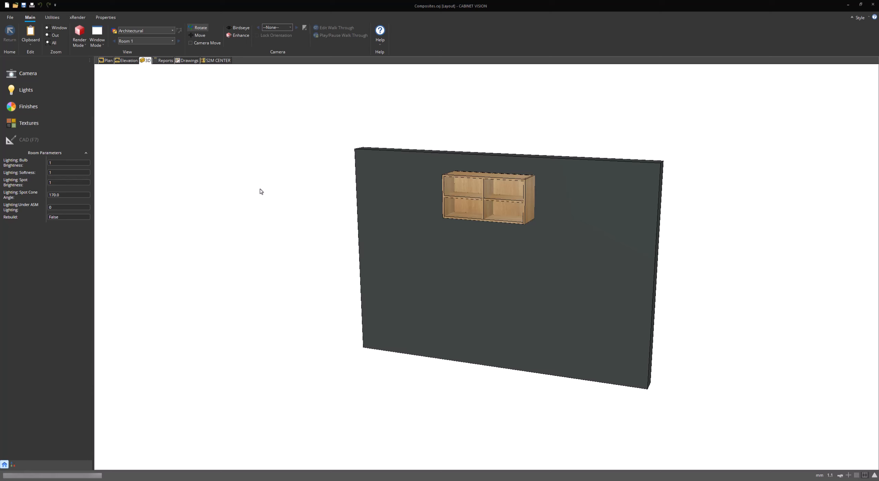
# Assign 40mm Oak Comp to the Case category in the job's standard upper cabinet material schedule
pyautogui.click(129, 61)
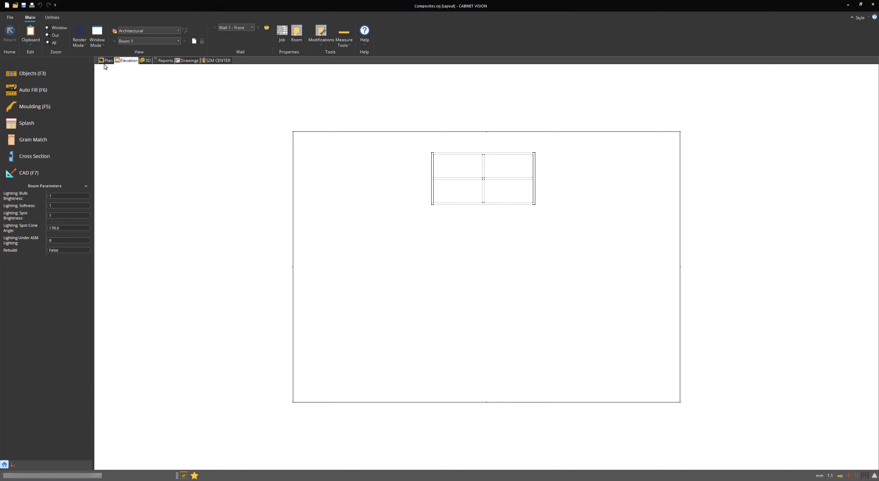
pyautogui.click(115, 81)
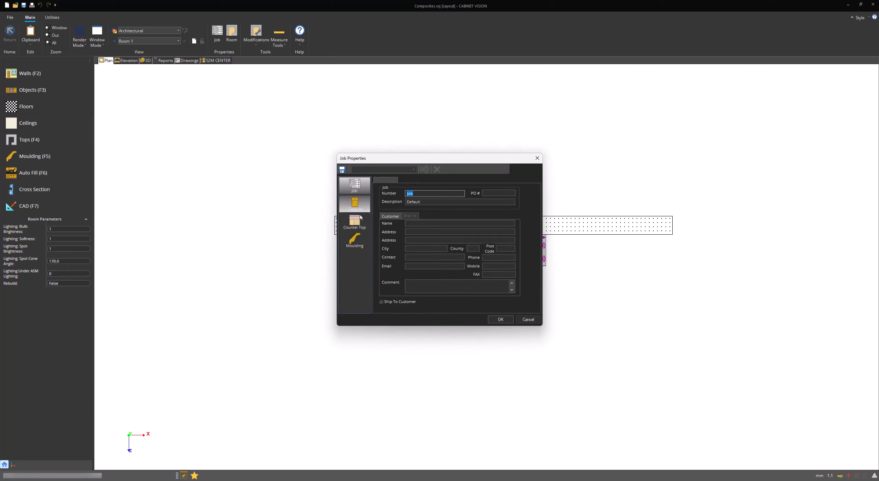
pyautogui.click(359, 206)
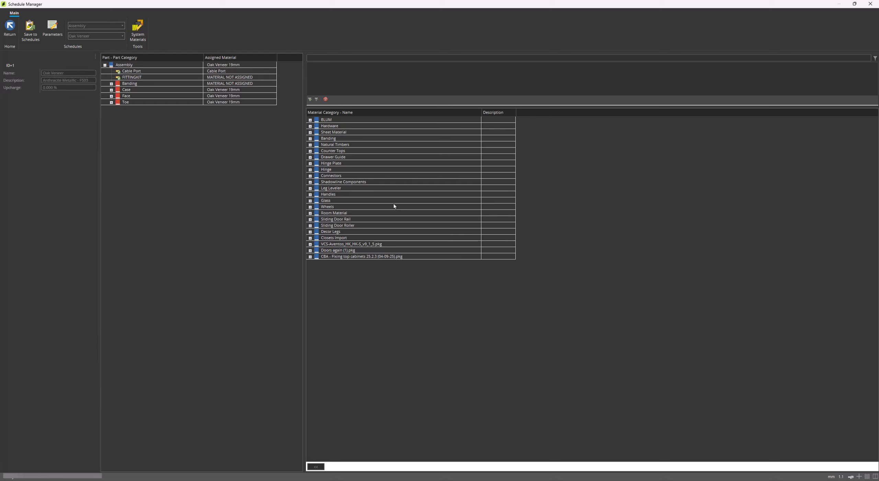
pyautogui.click(112, 90)
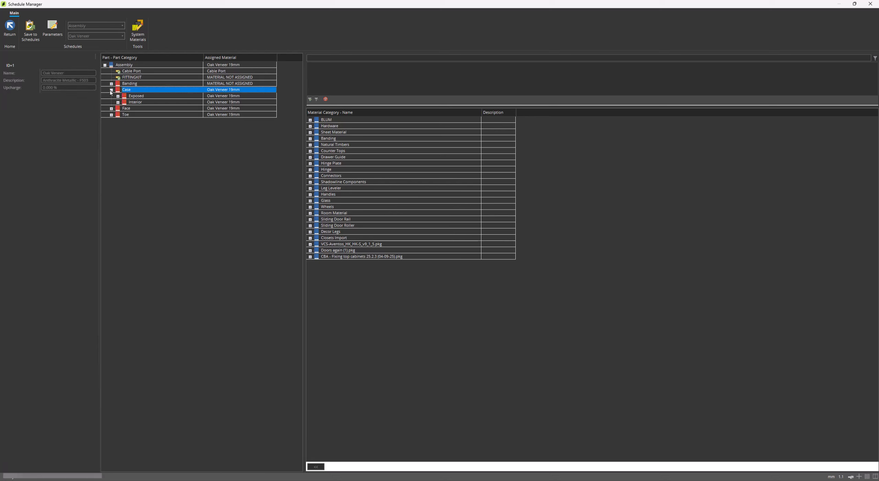
pyautogui.click(323, 66)
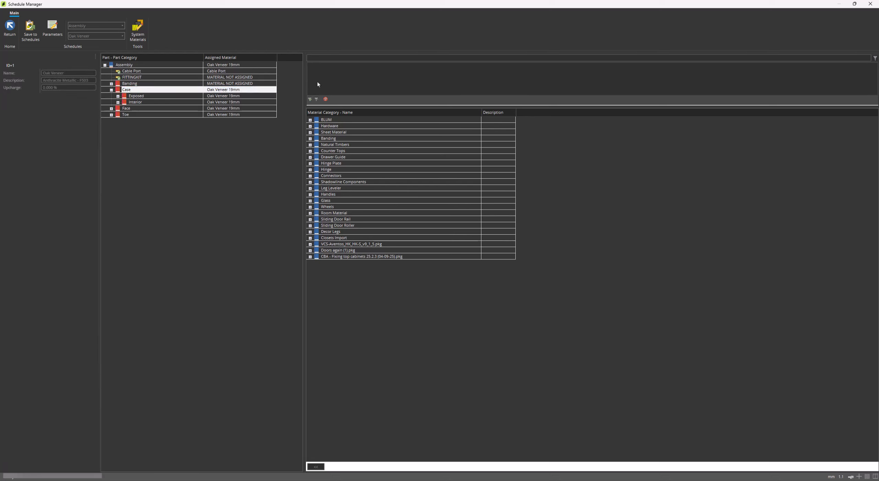
pyautogui.click(310, 132)
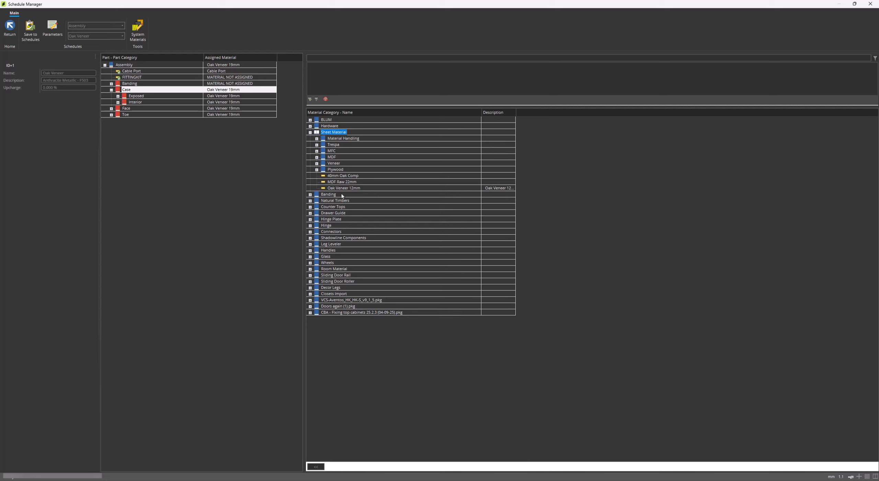
pyautogui.click(343, 176)
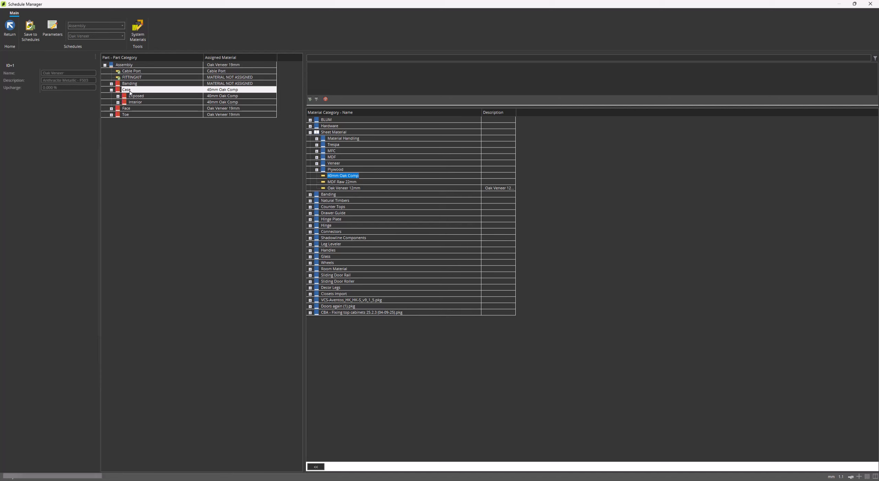
# Update the job with the modified material schedule and accept the job properties
pyautogui.click(9, 29)
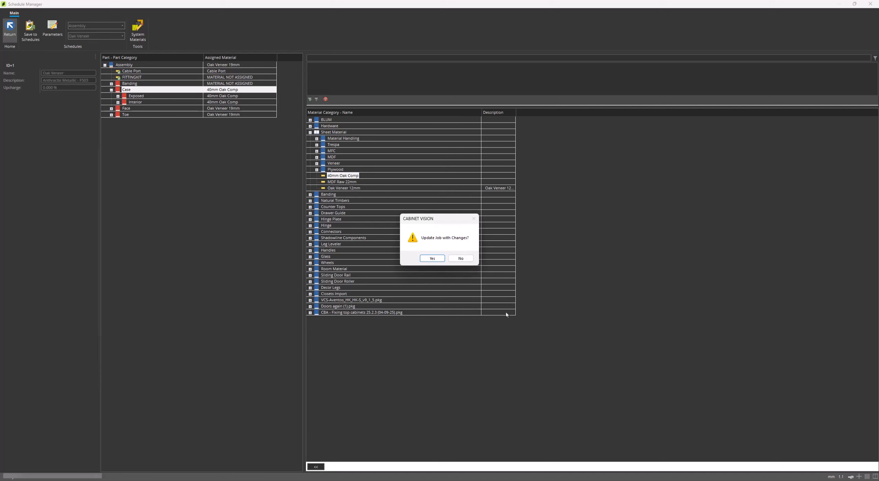
pyautogui.click(433, 259)
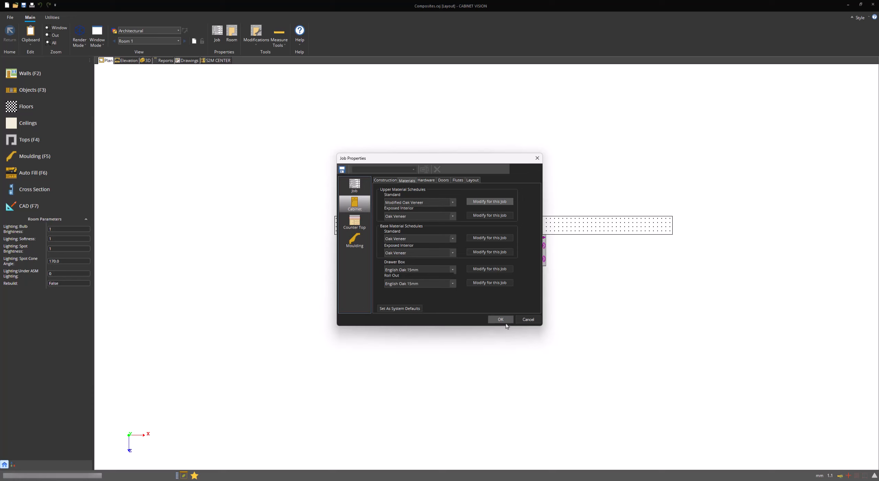
pyautogui.click(501, 317)
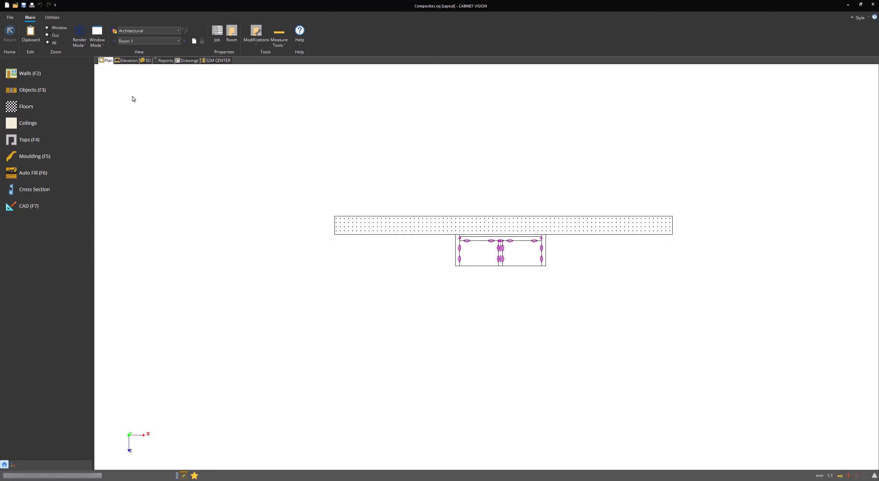
# Open the double wall cabinet from the wall elevation at assembly level and inspect its thickened panels in 3D
pyautogui.click(128, 61)
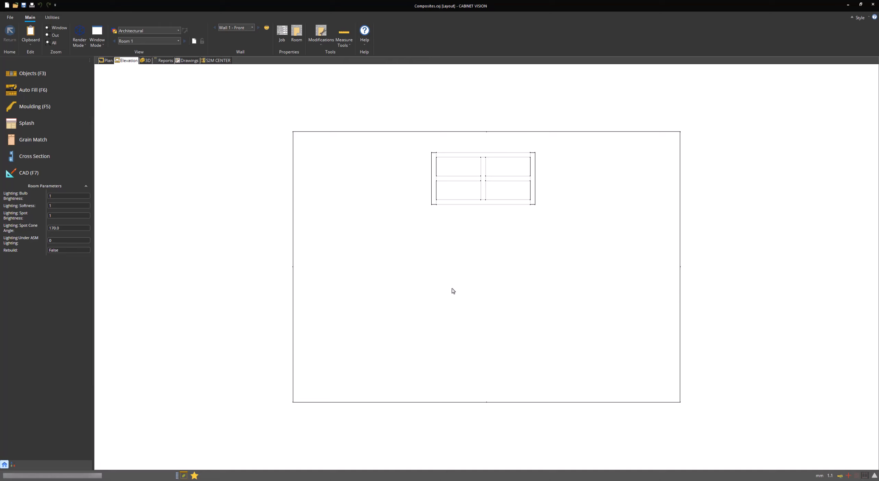
pyautogui.scroll(5, 491, 161)
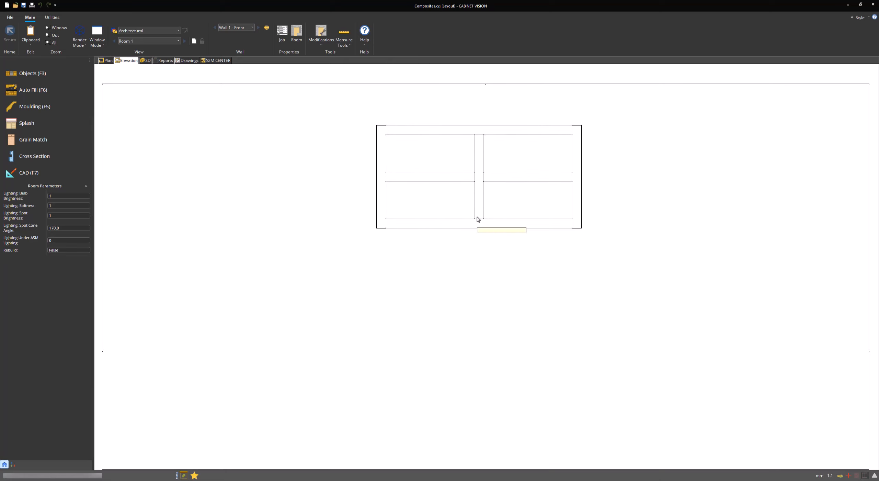
pyautogui.click(478, 219)
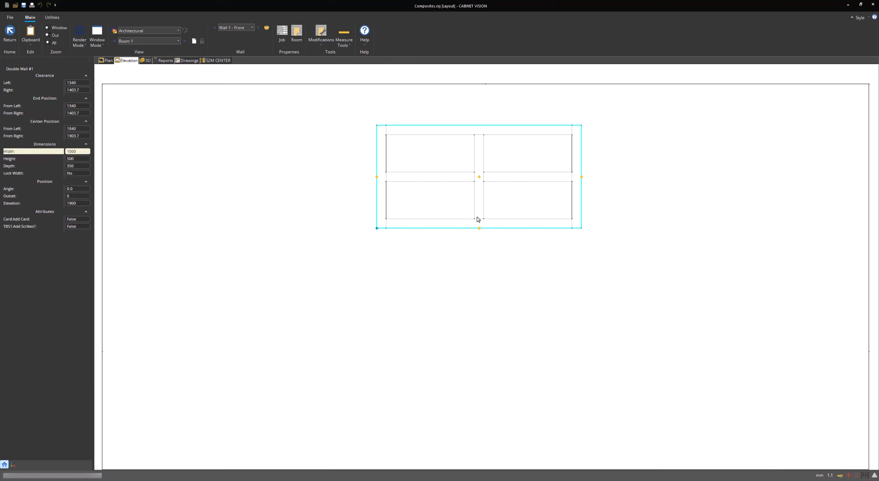
pyautogui.rightClick(477, 217)
pyautogui.click(442, 201)
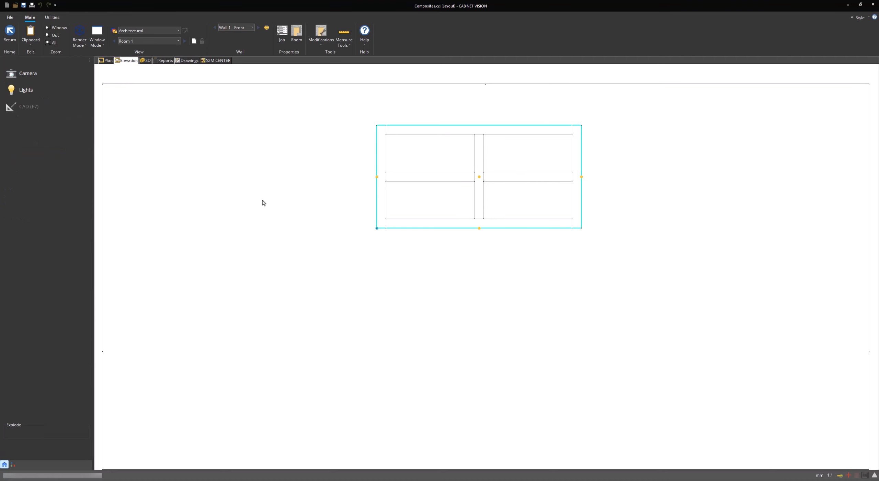
pyautogui.moveTo(242, 261); pyautogui.dragTo(173, 87)
# Examine the thickness and material of each part in the cabinet's assembly parts list
pyautogui.click(193, 61)
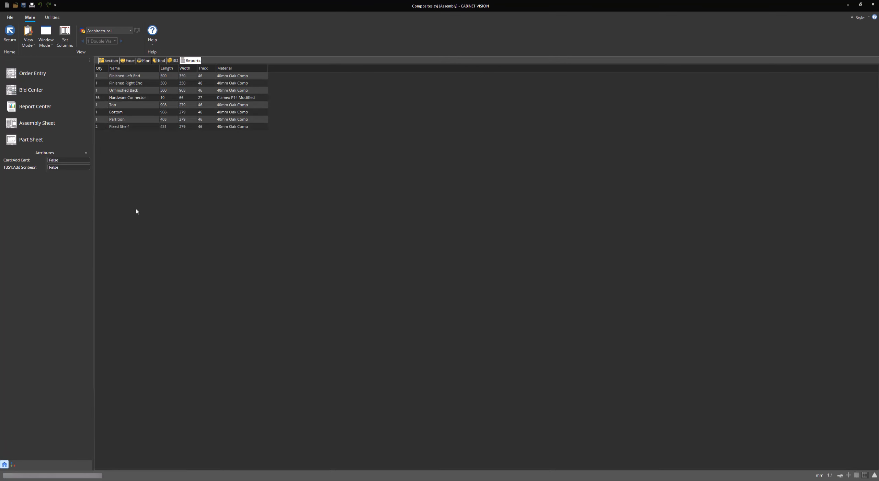
pyautogui.click(104, 76)
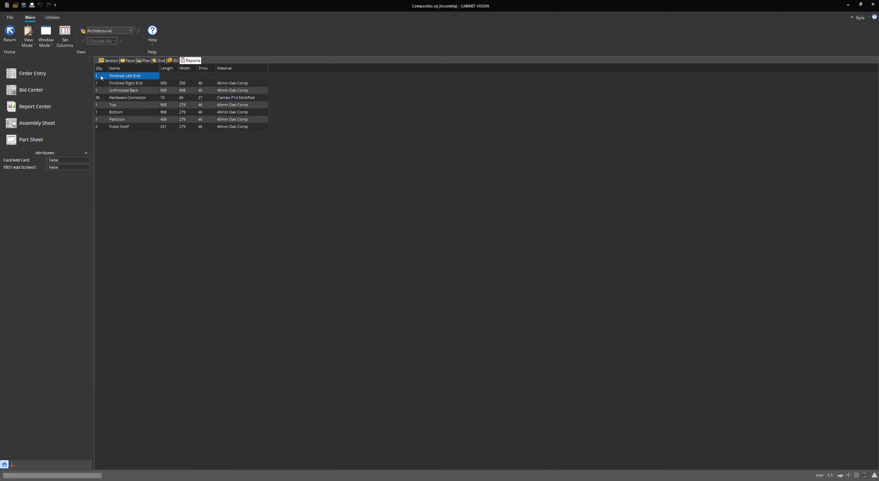
pyautogui.click(103, 83)
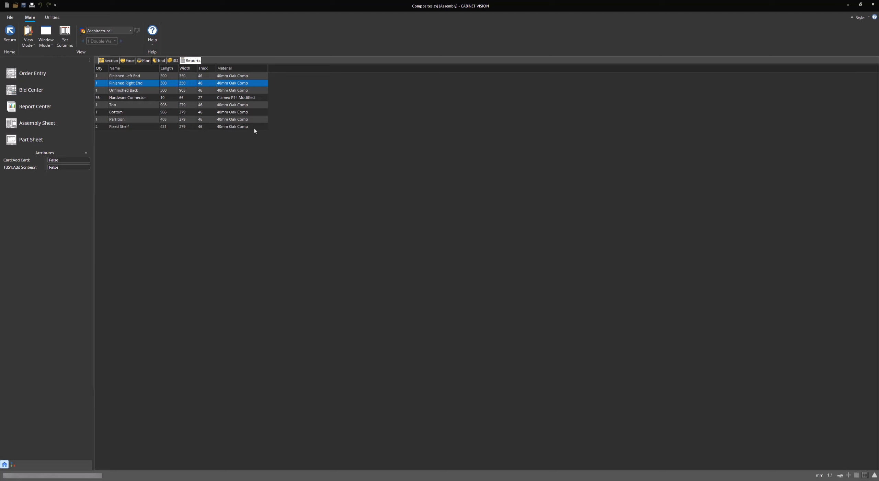
pyautogui.click(498, 353)
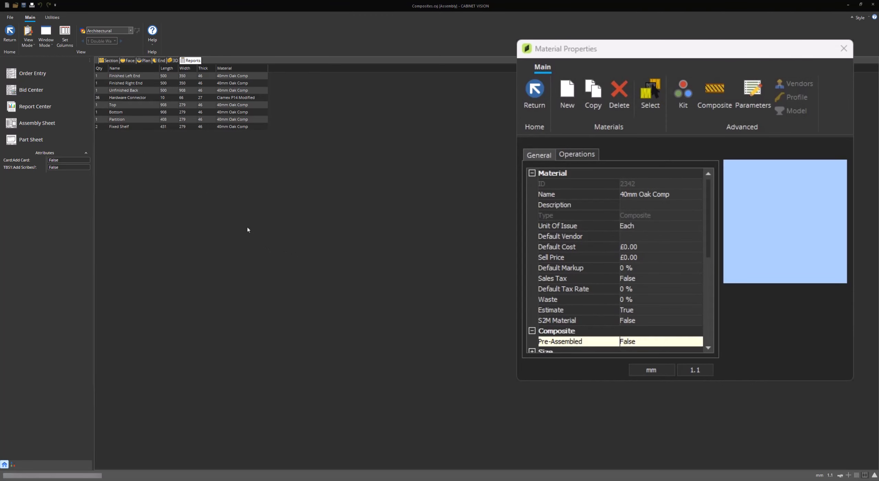
# Review the cabinet's Assembly Sheet (Hexagon) report, checking the composite and layer parts, and leave the assembly
pyautogui.click(60, 107)
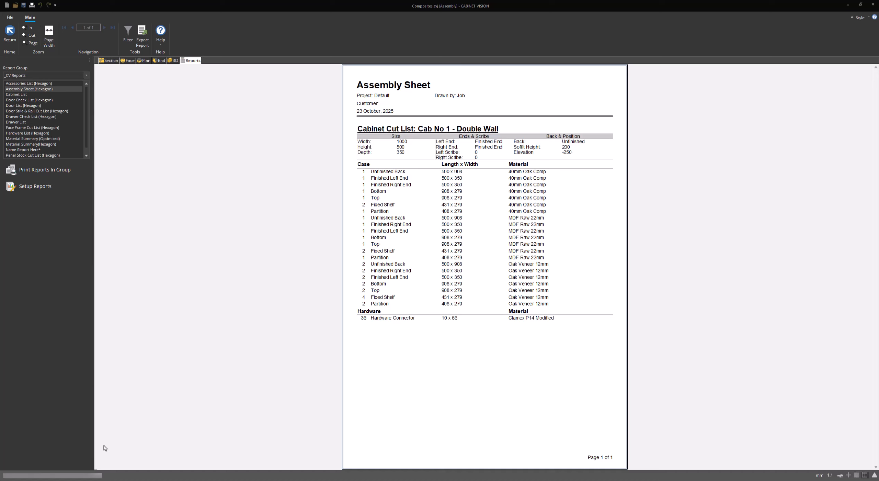
pyautogui.click(10, 33)
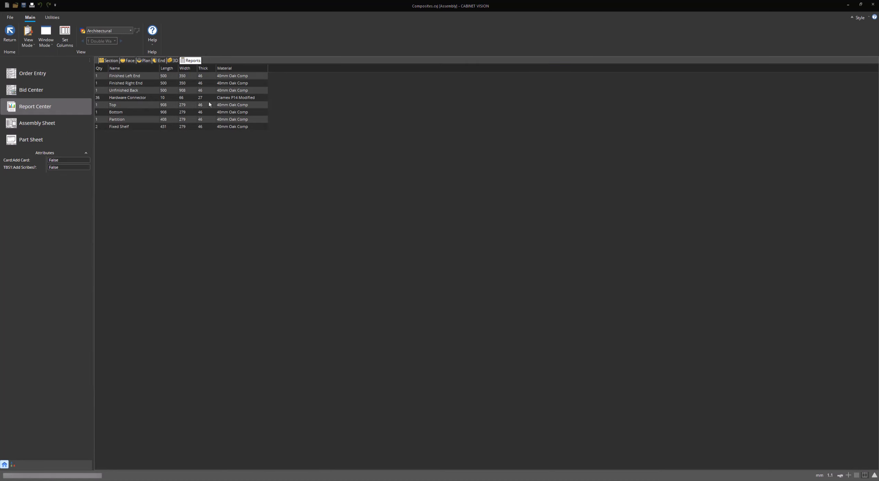
pyautogui.click(10, 32)
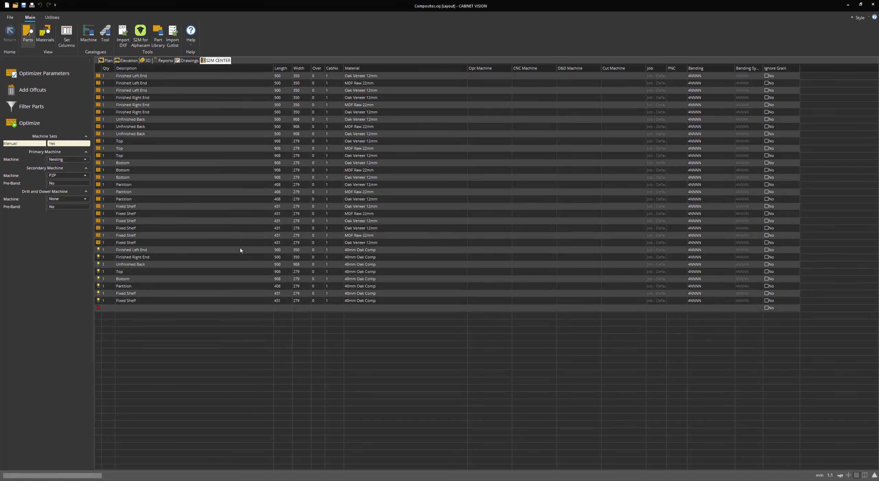
# Sort the S2M Center parts list by description and examine the Finished Left End's layer and composite rows
pyautogui.click(99, 75)
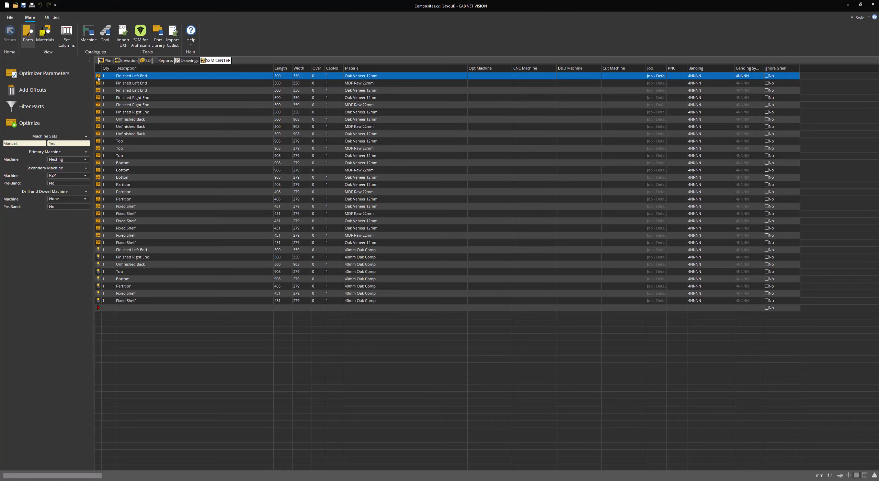
pyautogui.click(149, 69)
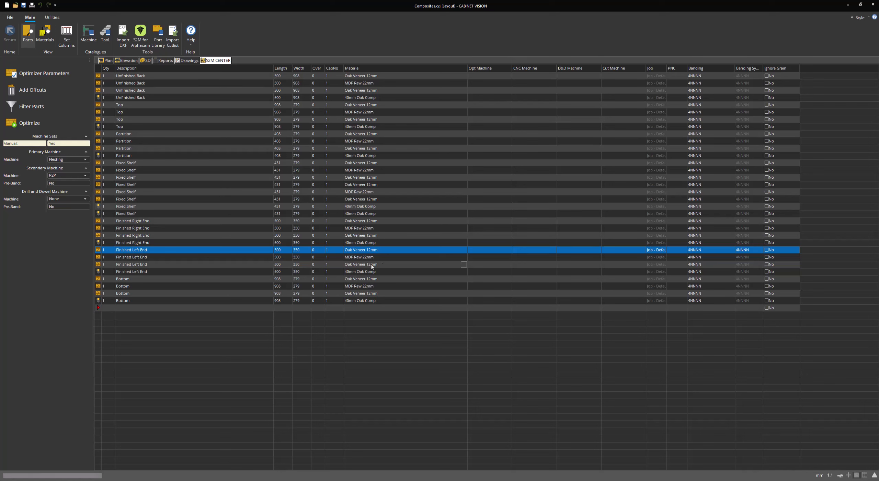
pyautogui.click(107, 274)
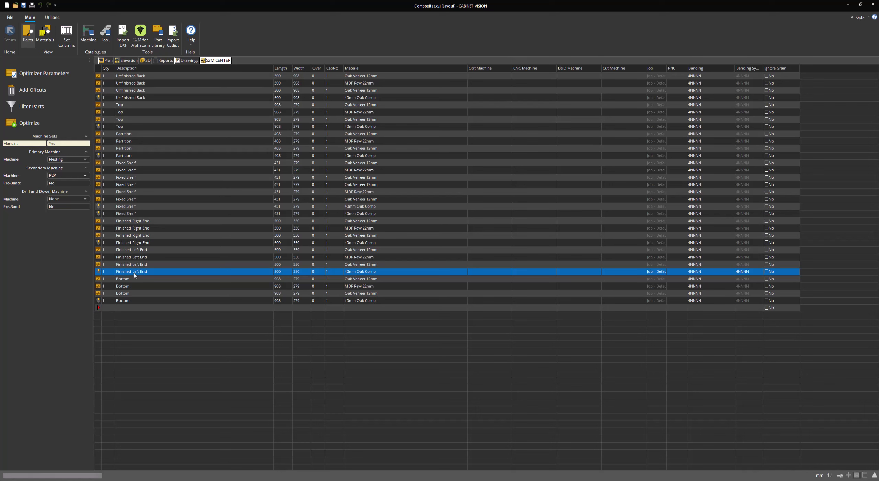
pyautogui.click(150, 318)
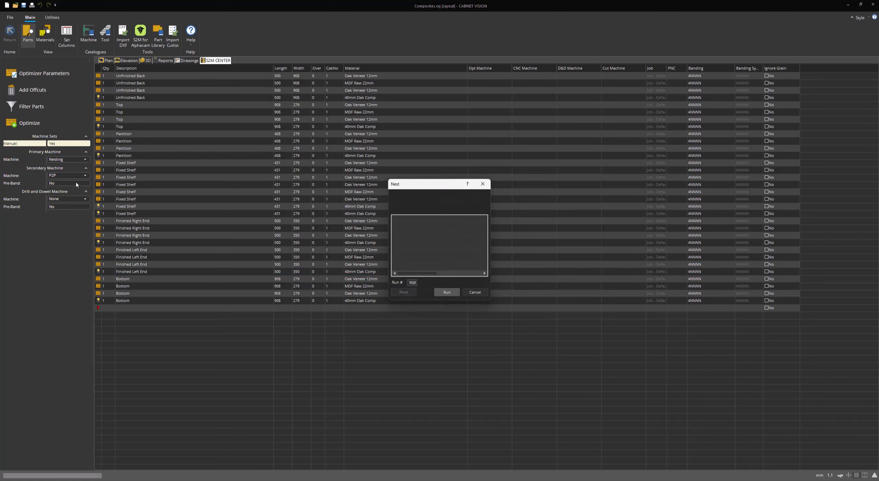
pyautogui.click(475, 292)
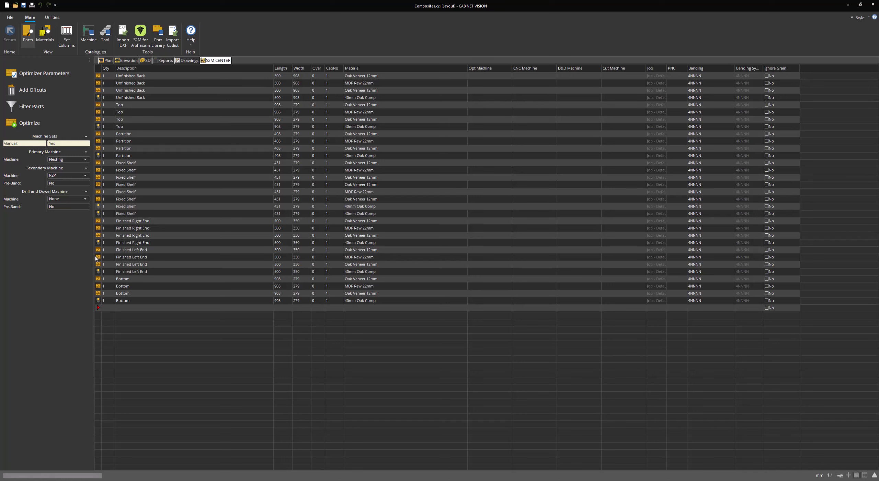
# Optimize only the Finished Left End layer and composite rows by running a nest on them
pyautogui.moveTo(98, 250); pyautogui.dragTo(99, 272)
pyautogui.click(29, 122)
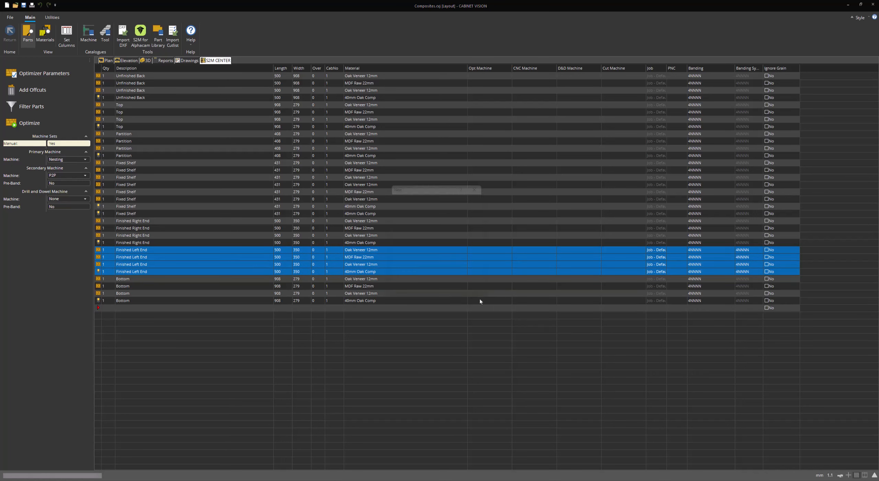
pyautogui.click(447, 292)
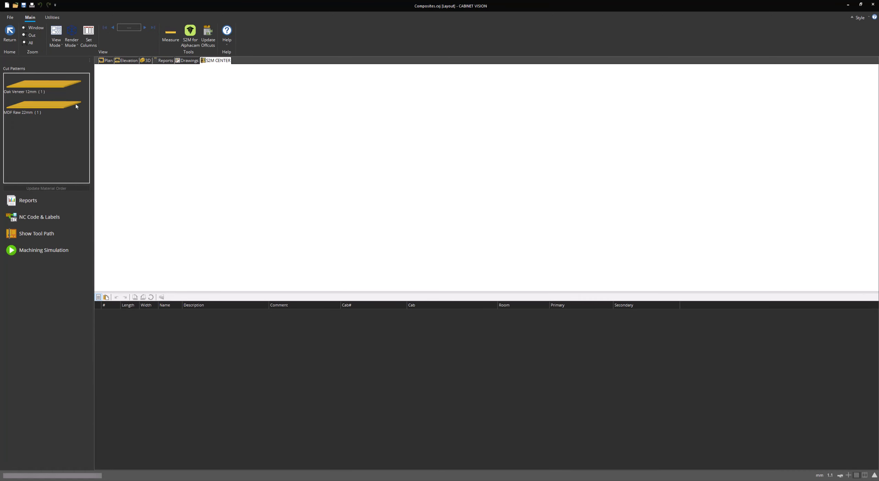
# Examine the Oak Veneer 12mm and MDF Raw 22mm cut patterns and switch the results to Part View
pyautogui.click(52, 88)
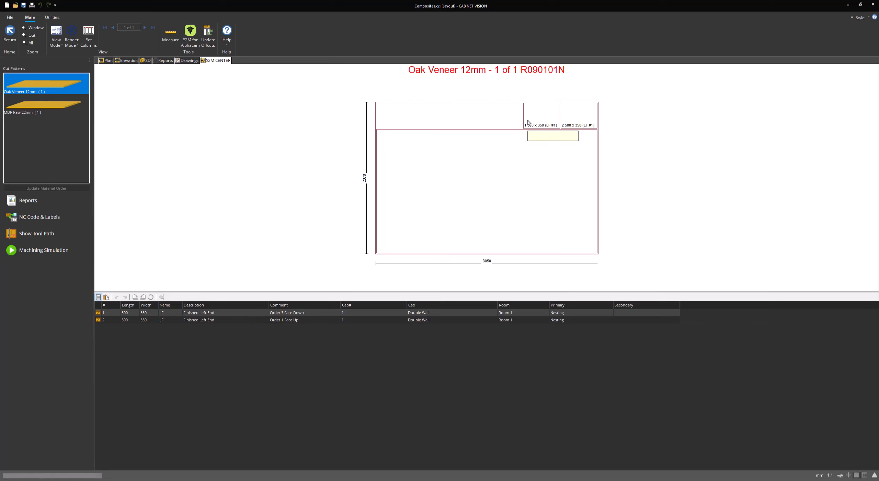
pyautogui.click(68, 109)
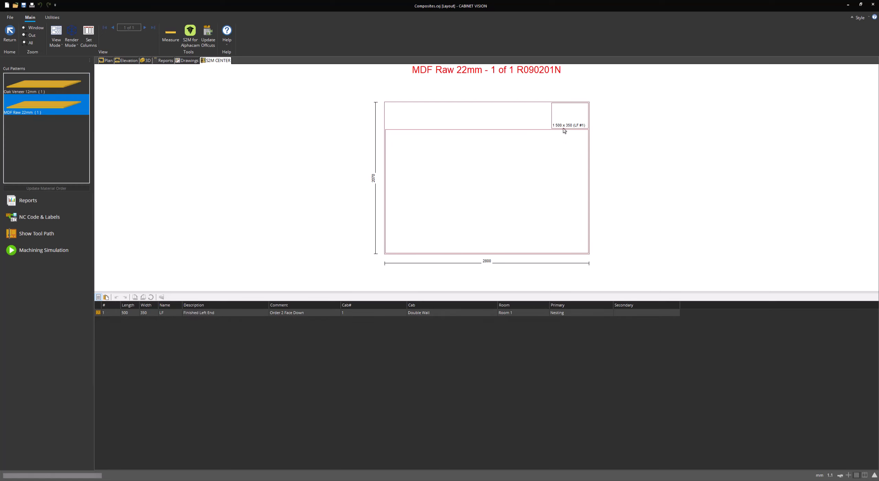
pyautogui.moveTo(580, 123)
pyautogui.click(57, 42)
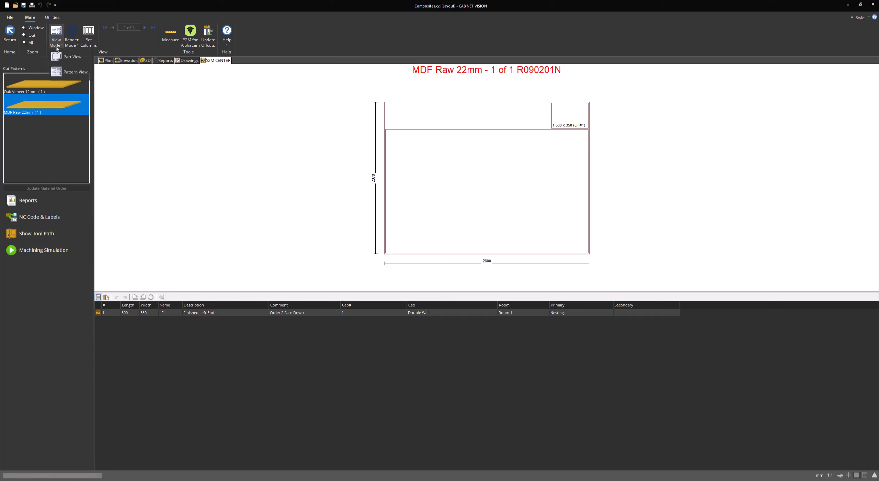
pyautogui.click(67, 57)
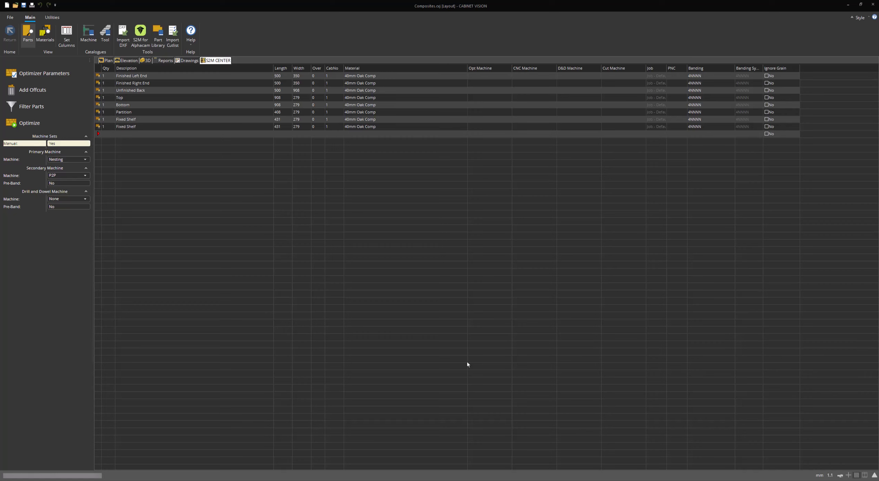
# Run a nest for only the 40mm Oak Comp Finished Left End part
pyautogui.click(100, 76)
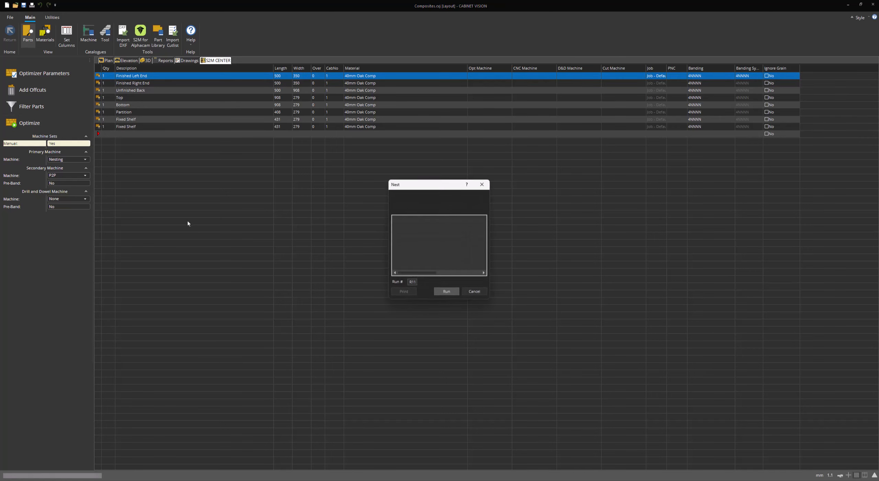
pyautogui.click(443, 293)
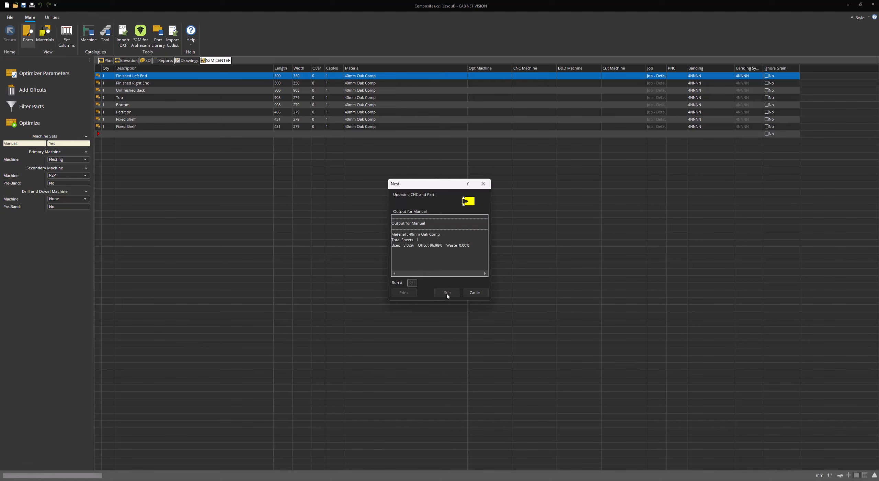
pyautogui.click(447, 293)
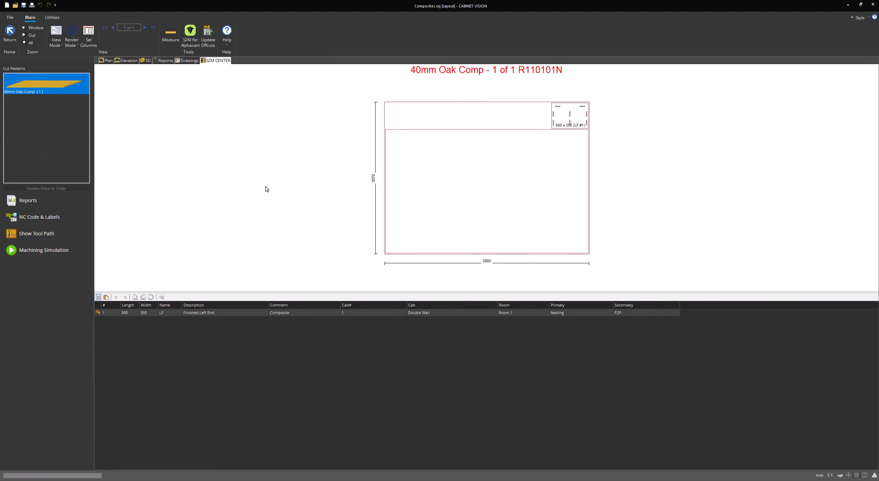
# Examine the machining on the Finished Left End in the 40mm Oak Comp cut pattern up close
pyautogui.click(573, 120)
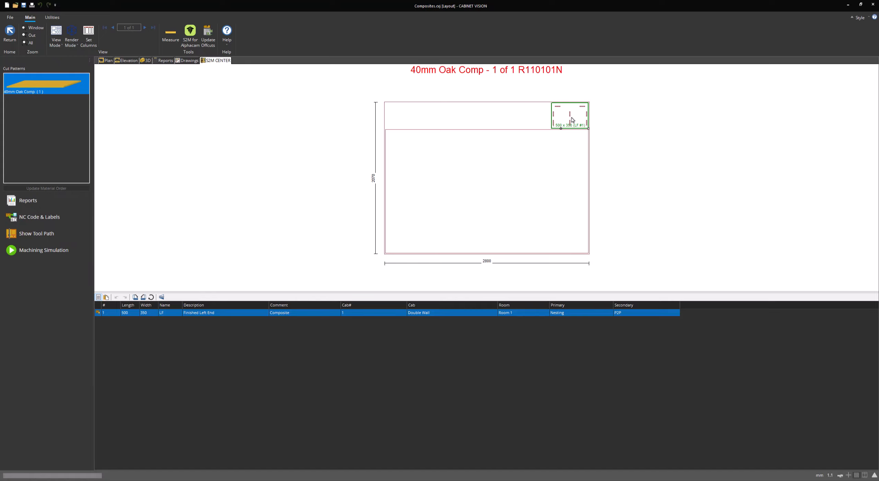
pyautogui.click(608, 132)
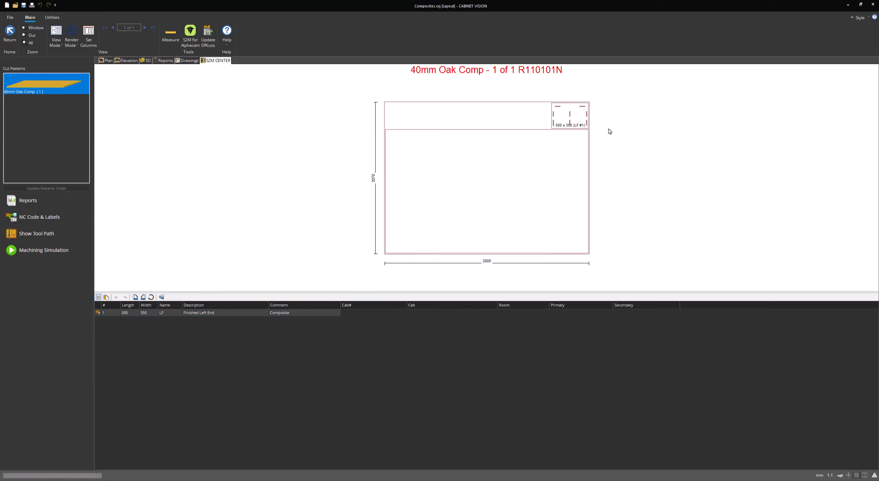
pyautogui.scroll(4, 586, 113)
pyautogui.scroll(1, 584, 124)
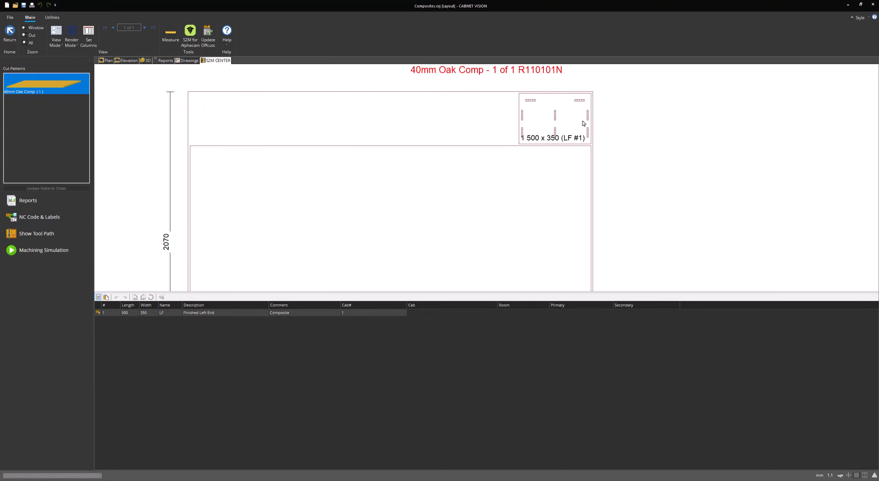